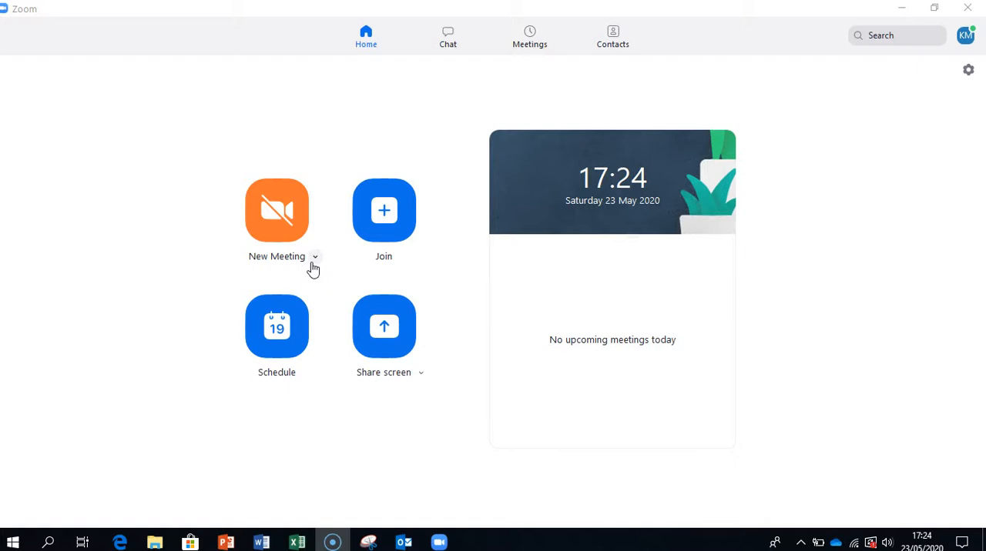
Step: Open the settings for the personal meeting ID, review the password, video and audio options, and save them
{"action": "left_click", "coordinate": [271, 267]}
{"action": "left_click", "coordinate": [315, 258]}
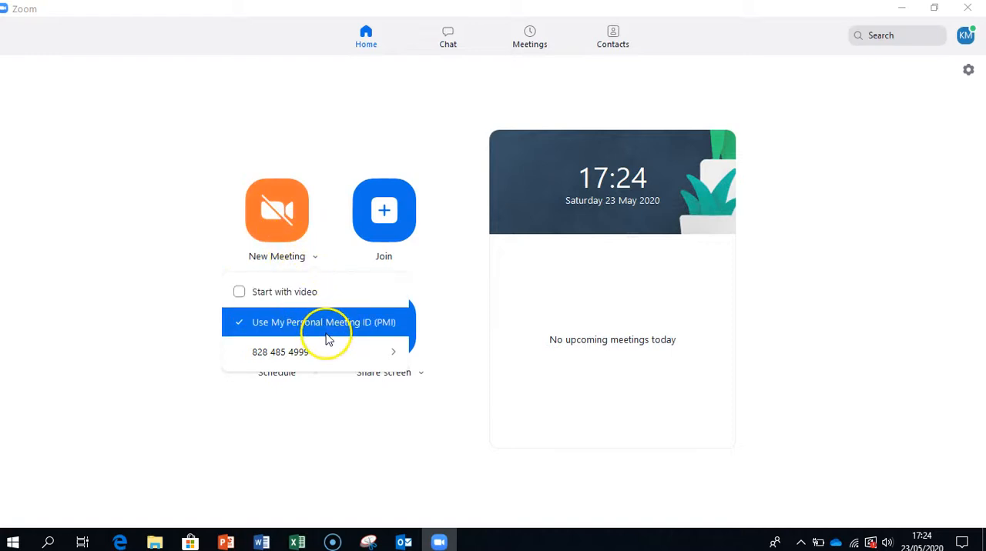
{"action": "mouse_move", "coordinate": [325, 351]}
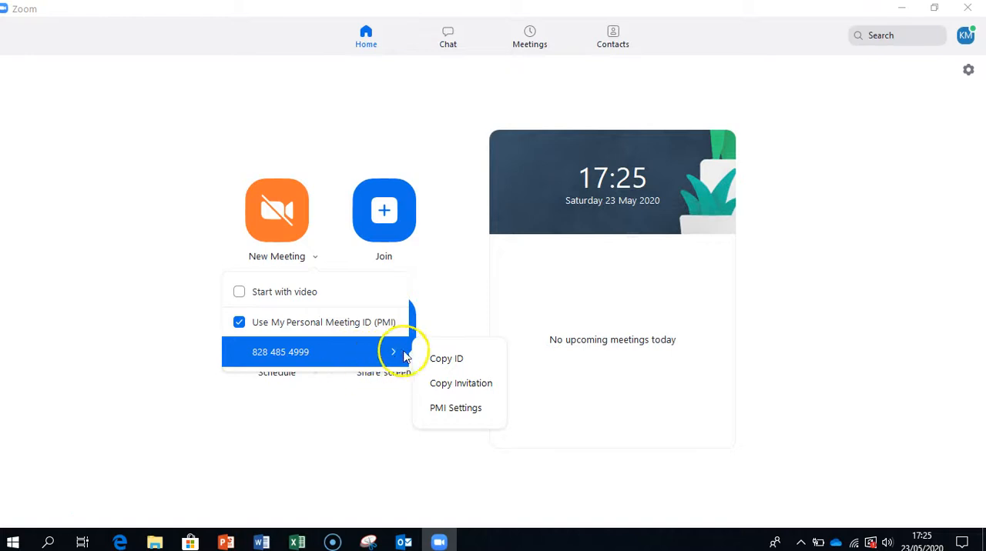
{"action": "left_click", "coordinate": [473, 414]}
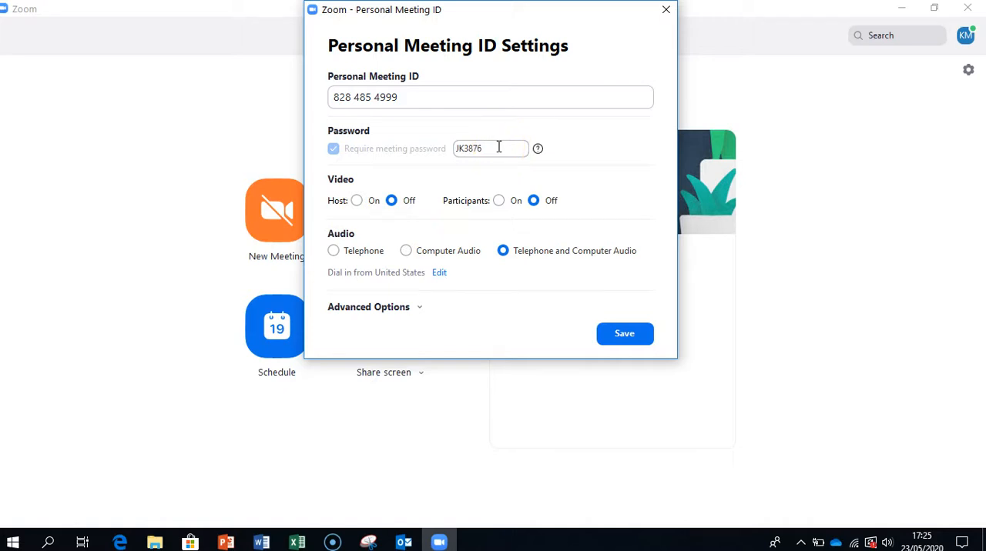
{"action": "left_click", "coordinate": [619, 333]}
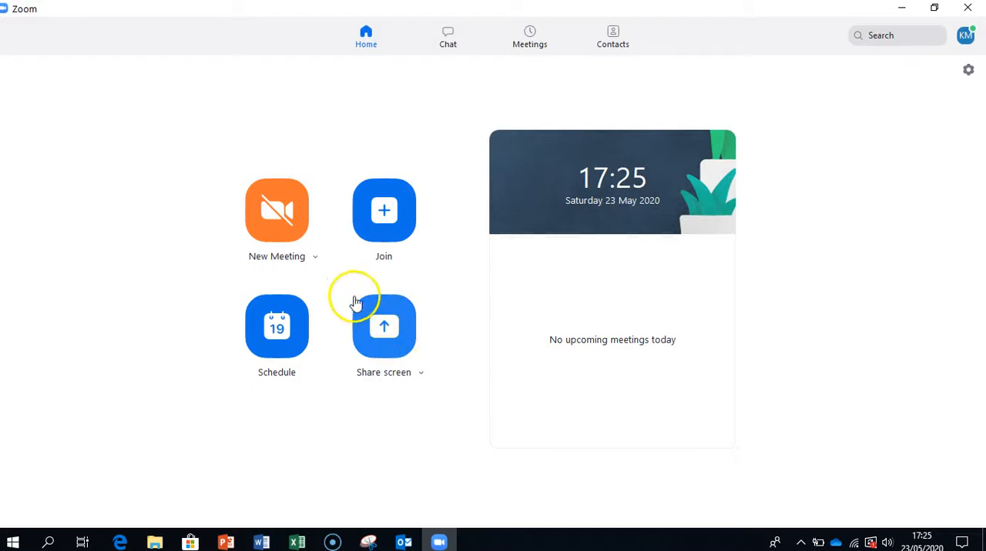
Step: Show the Copy Invitation option for the personal meeting ID among the new meeting options and close them
{"action": "left_click", "coordinate": [317, 262]}
{"action": "left_click", "coordinate": [311, 351]}
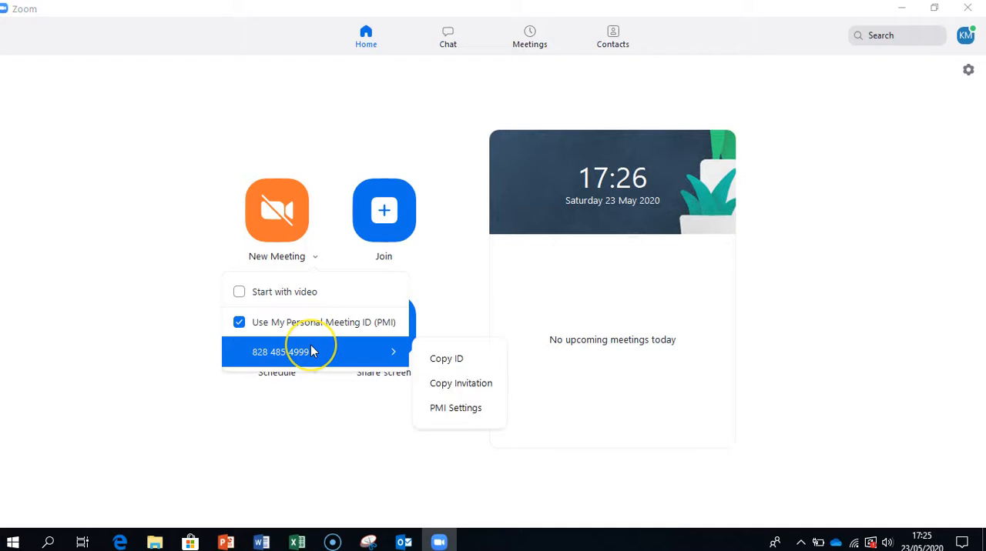
{"action": "left_click", "coordinate": [464, 387]}
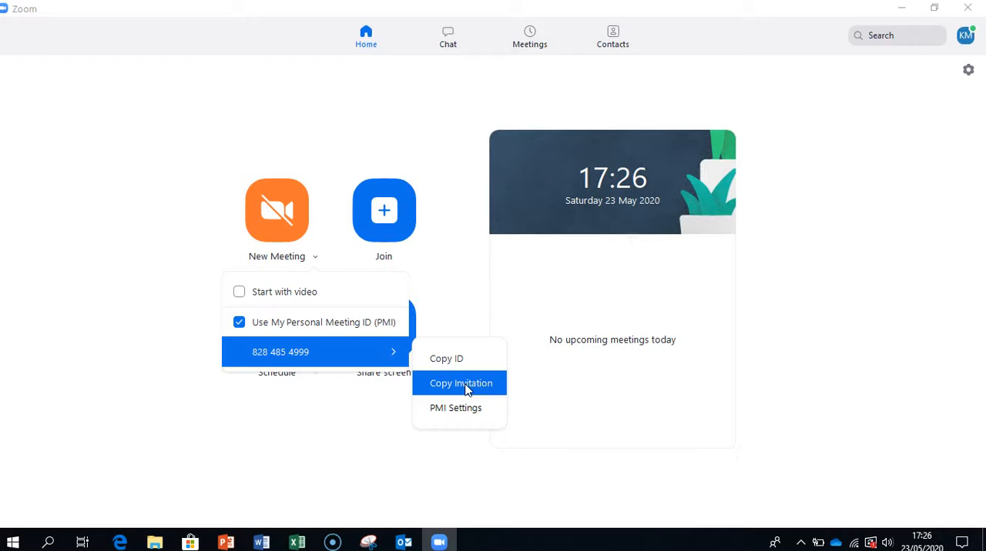
{"action": "left_click", "coordinate": [570, 388]}
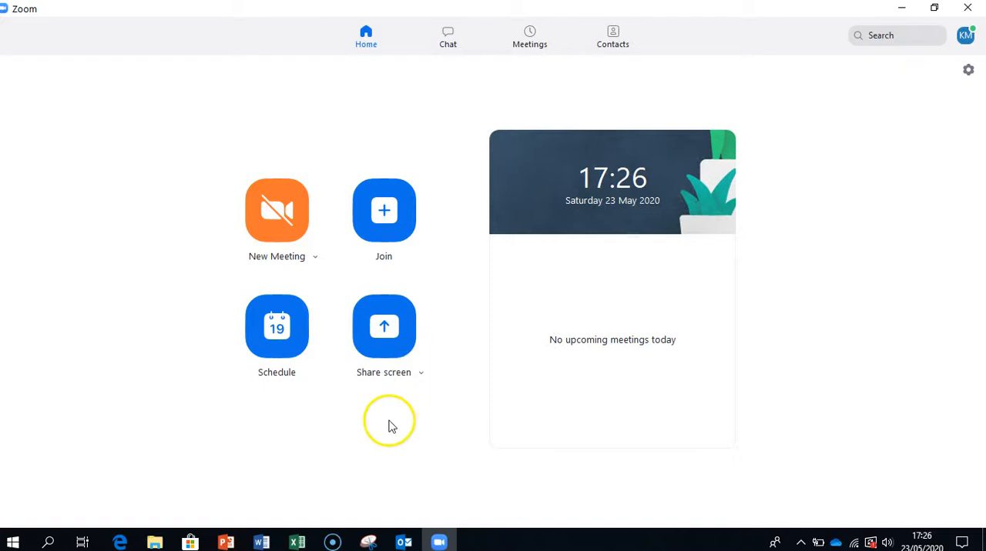
Step: Start an instant meeting in the personal meeting room with computer audio, and leave the meeting
{"action": "left_click", "coordinate": [276, 214]}
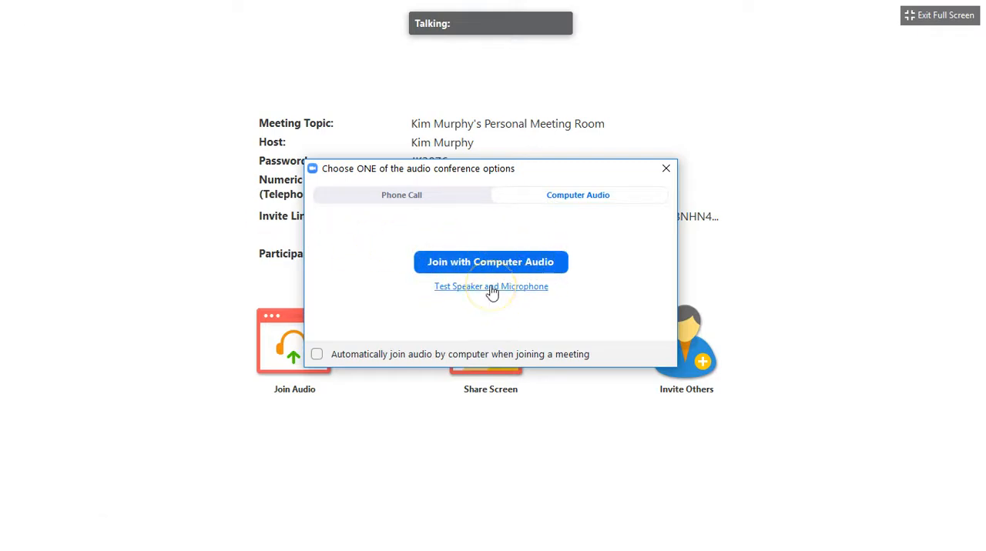
{"action": "left_click", "coordinate": [491, 264]}
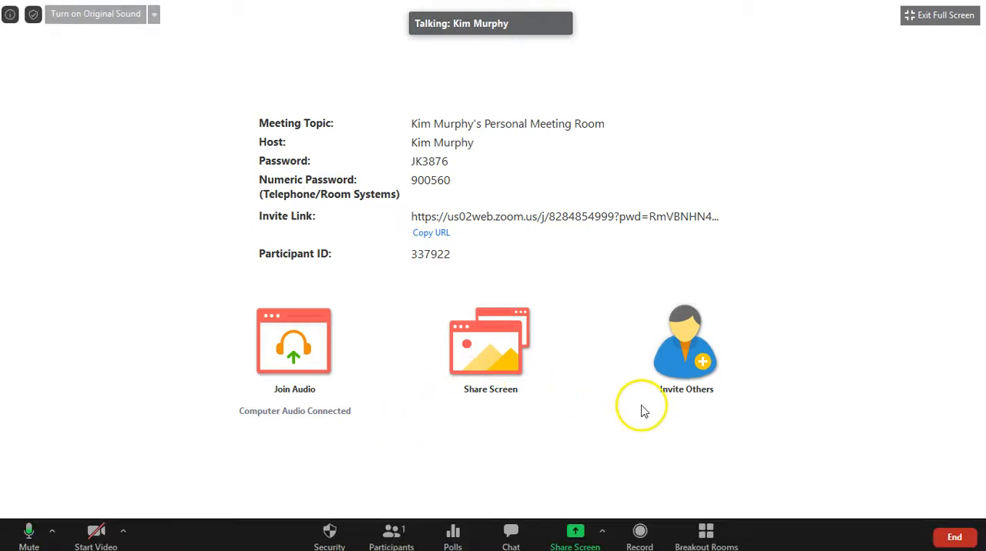
{"action": "left_click", "coordinate": [954, 538]}
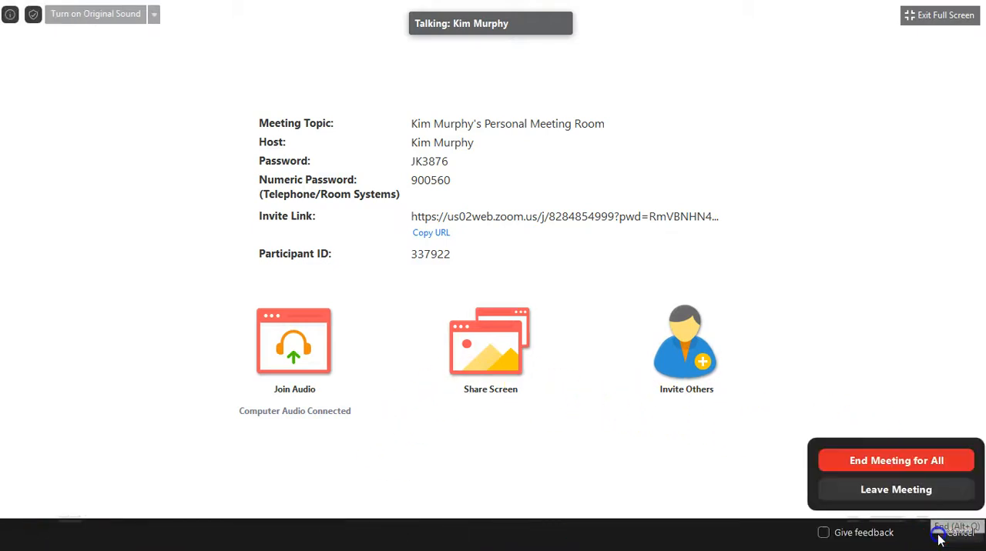
{"action": "left_click", "coordinate": [863, 491]}
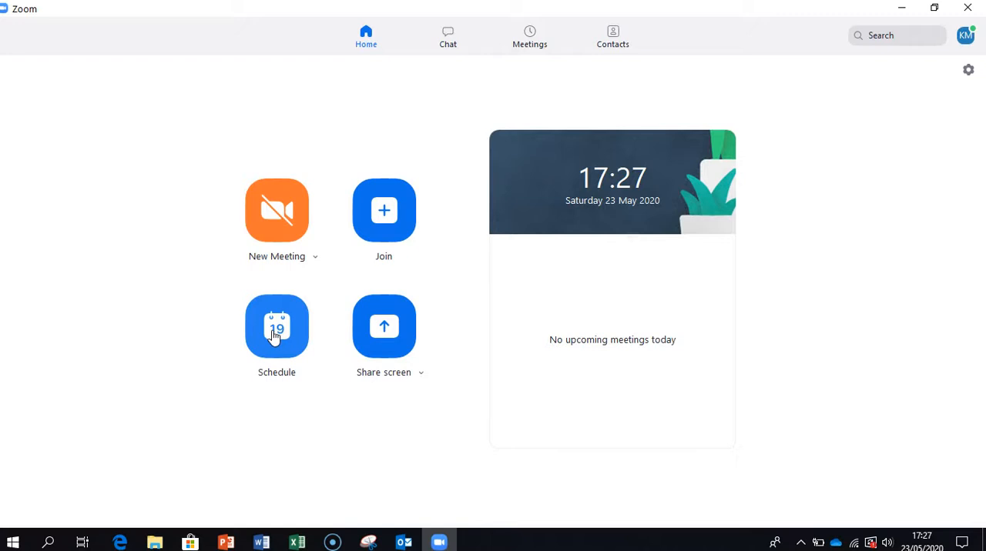
Step: Begin scheduling a new meeting and set its topic to "Monthly Finance Meeting"
{"action": "left_click", "coordinate": [276, 364]}
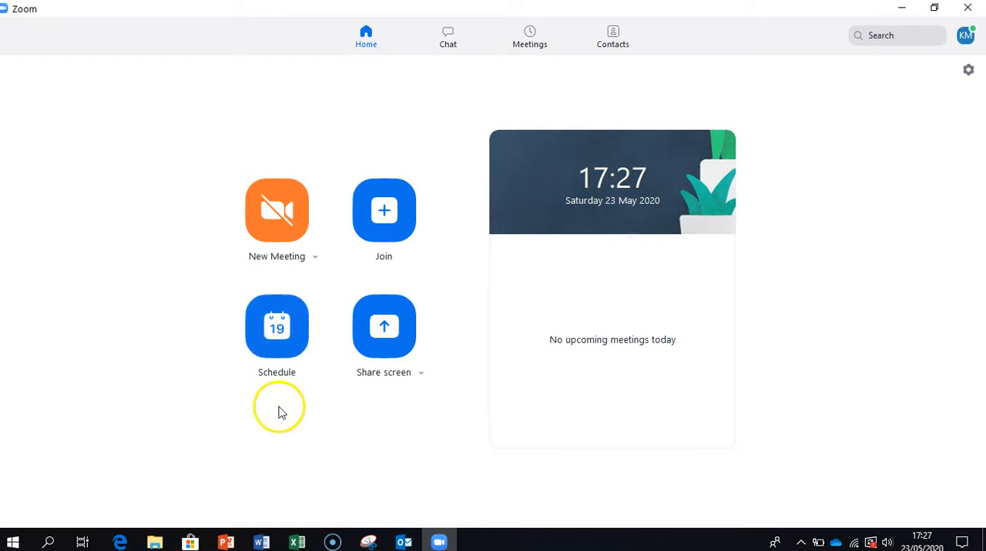
{"action": "left_click", "coordinate": [281, 331]}
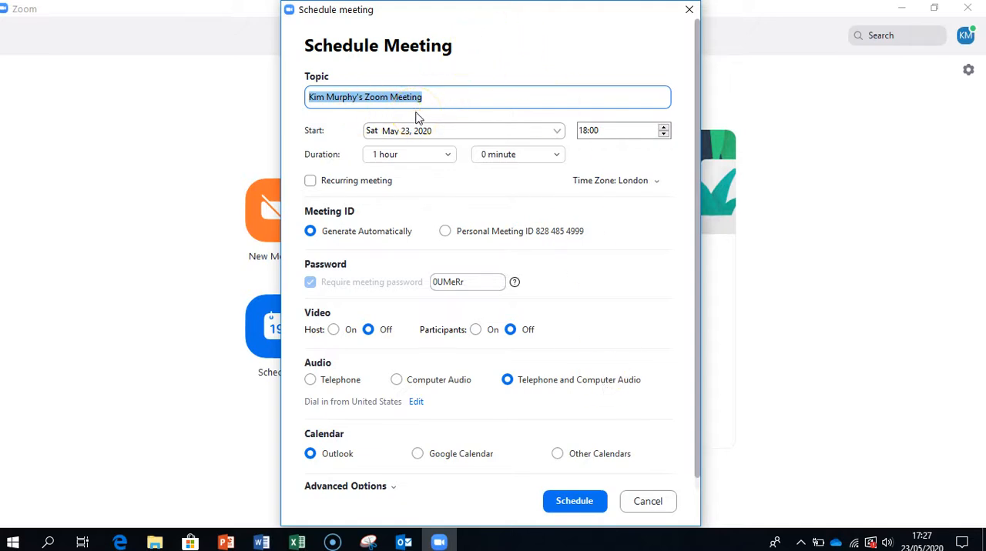
{"action": "type", "text": "Month"}
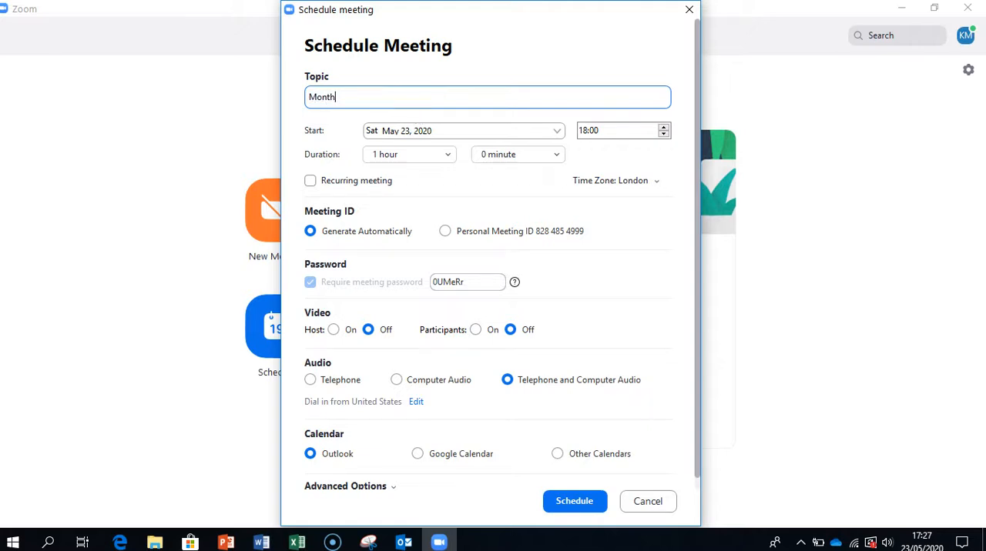
{"action": "type", "text": "ly Finance Meeting"}
Step: Set the meeting to start on Monday, June 22, 2020 at 19:00 with a duration of 2 hours
{"action": "left_click", "coordinate": [558, 134]}
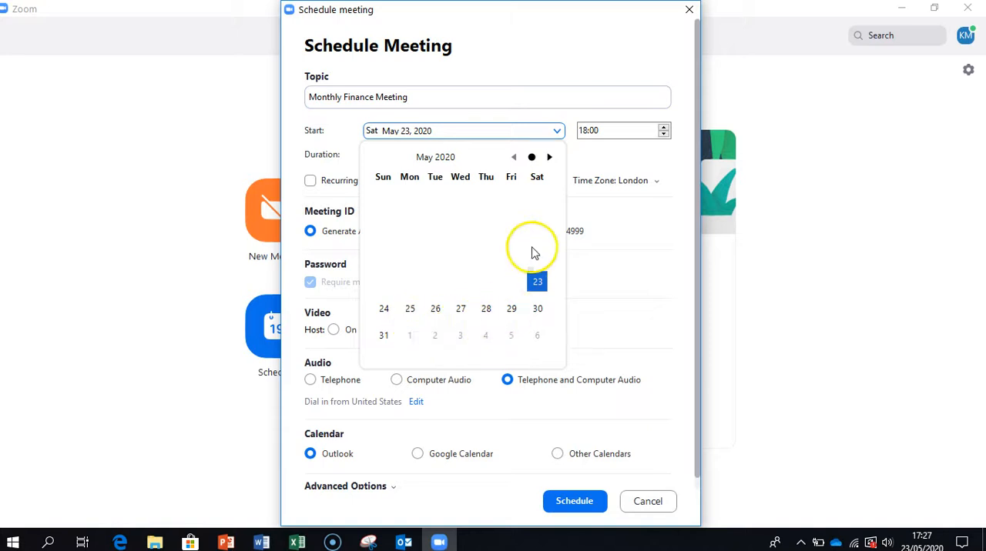
{"action": "left_click", "coordinate": [549, 157]}
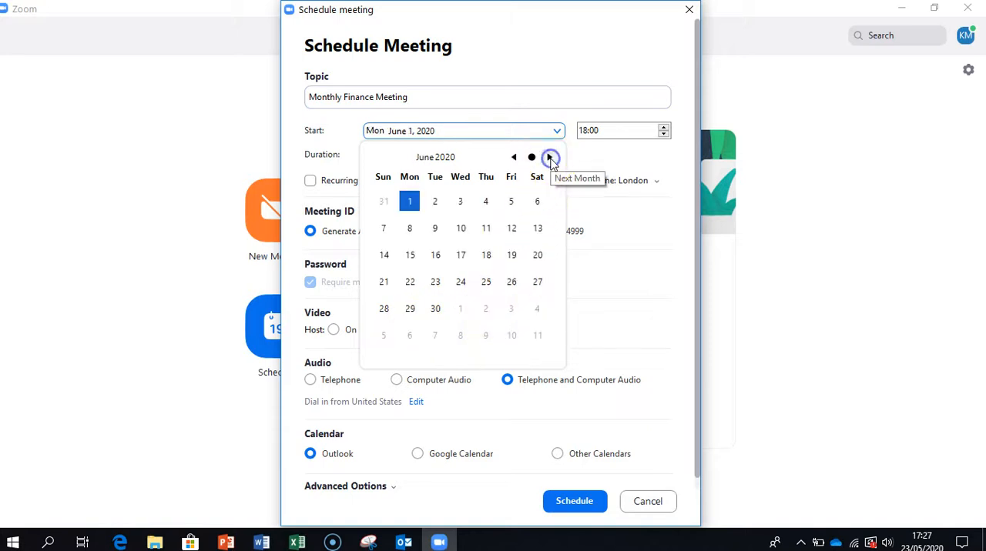
{"action": "left_click", "coordinate": [409, 287]}
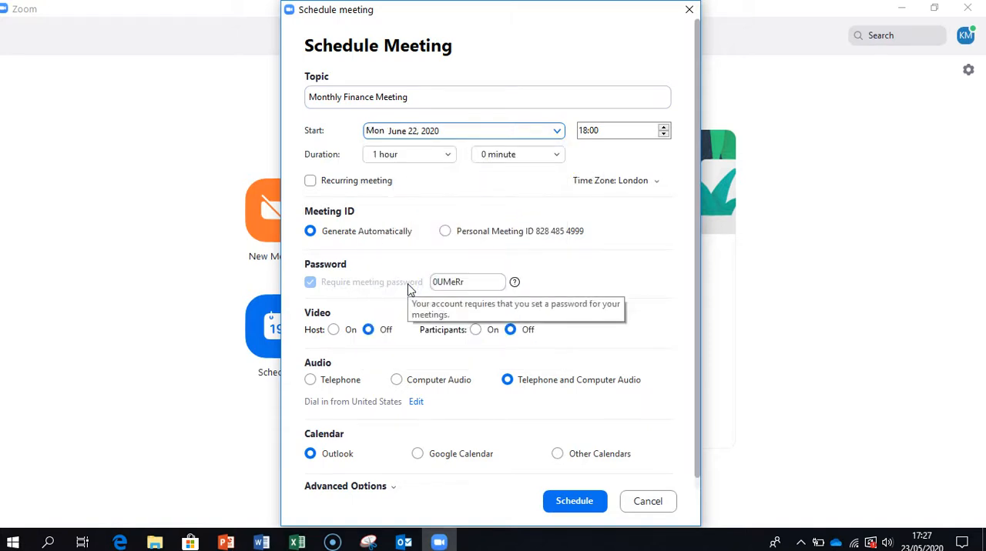
{"action": "left_click", "coordinate": [590, 136]}
{"action": "left_click", "coordinate": [664, 135]}
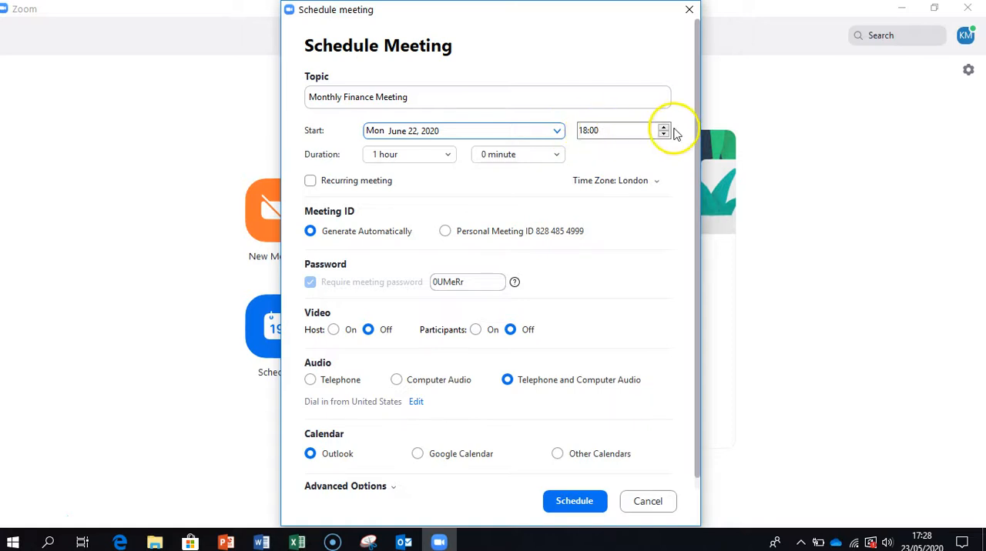
{"action": "left_click", "coordinate": [664, 128]}
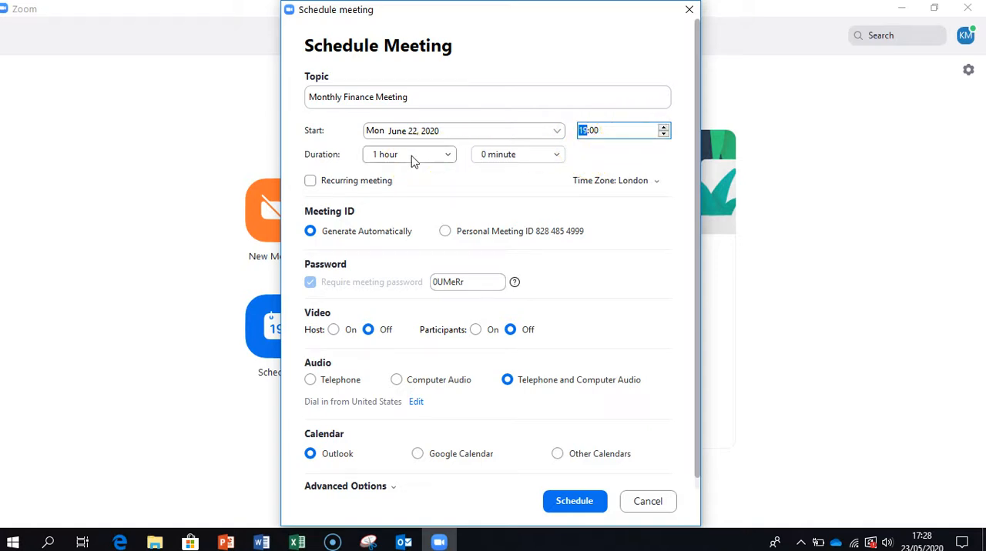
{"action": "left_click", "coordinate": [448, 157]}
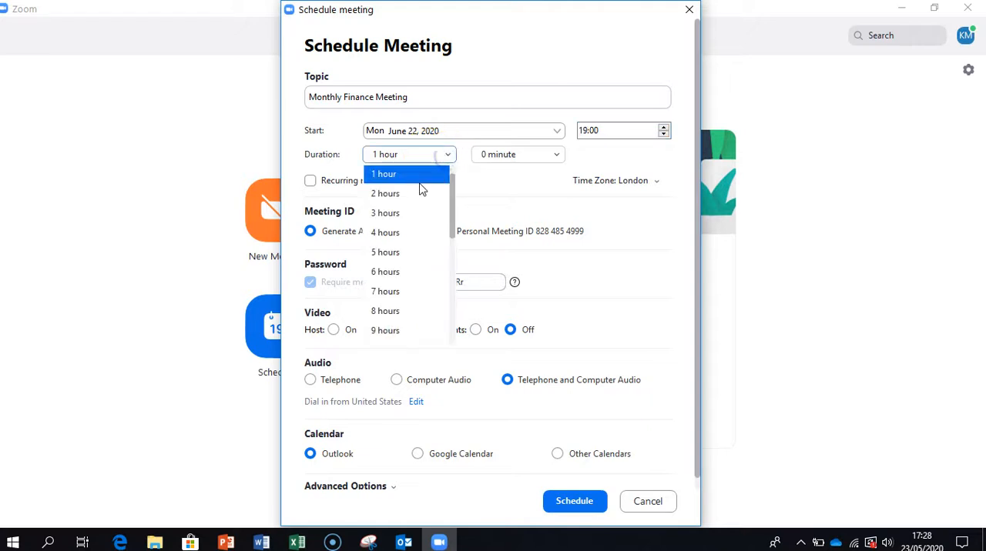
{"action": "left_click", "coordinate": [422, 193]}
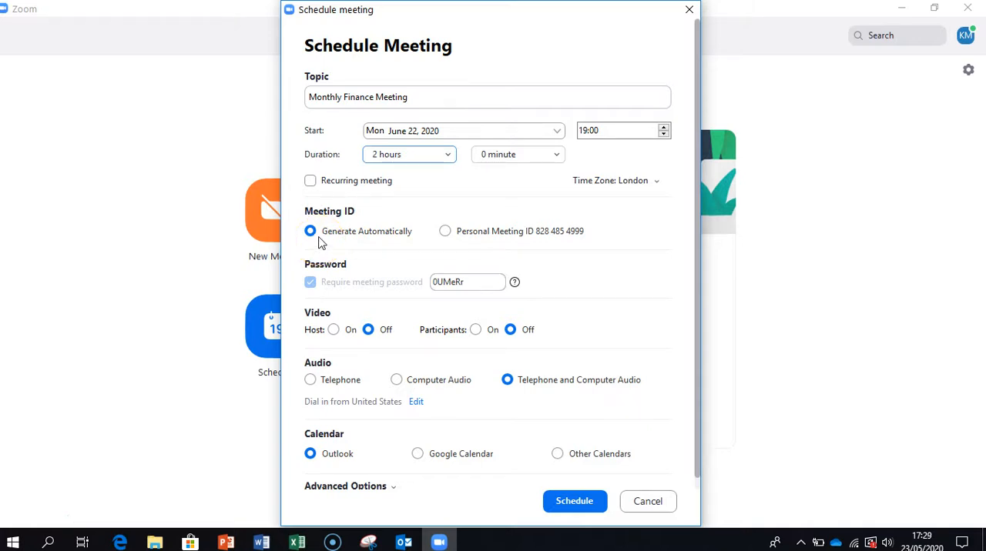
Step: Review the meeting password and the advanced options, and schedule the Monthly Finance Meeting with the Outlook calendar
{"action": "left_click", "coordinate": [480, 283]}
{"action": "double_click", "coordinate": [484, 282]}
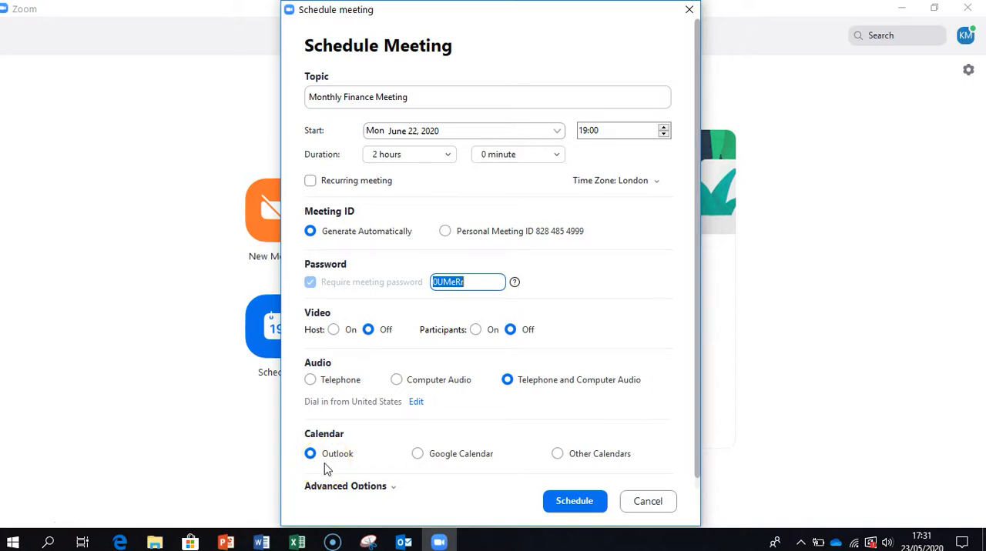
{"action": "left_click", "coordinate": [393, 490]}
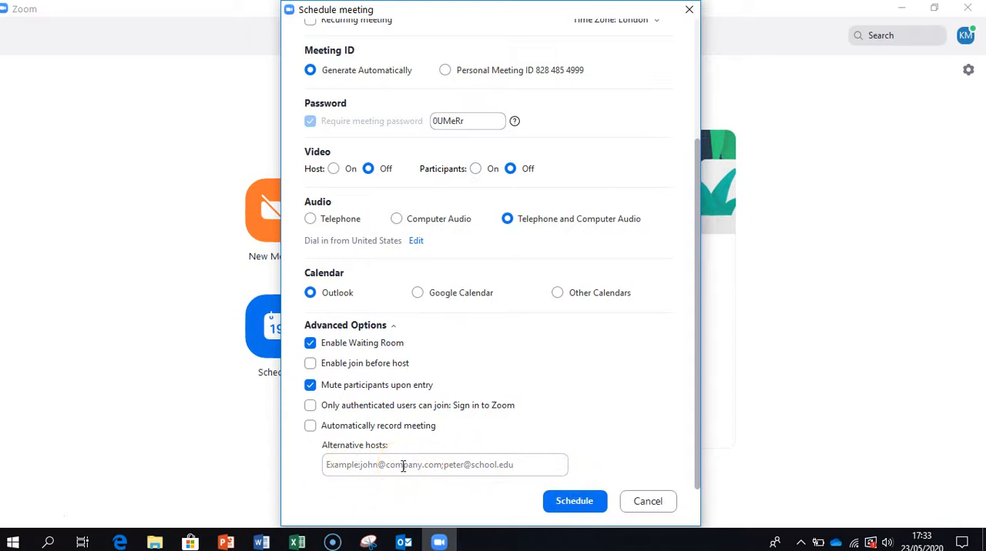
{"action": "scroll", "coordinate": [402, 465], "scroll_direction": "up", "scroll_amount": 3}
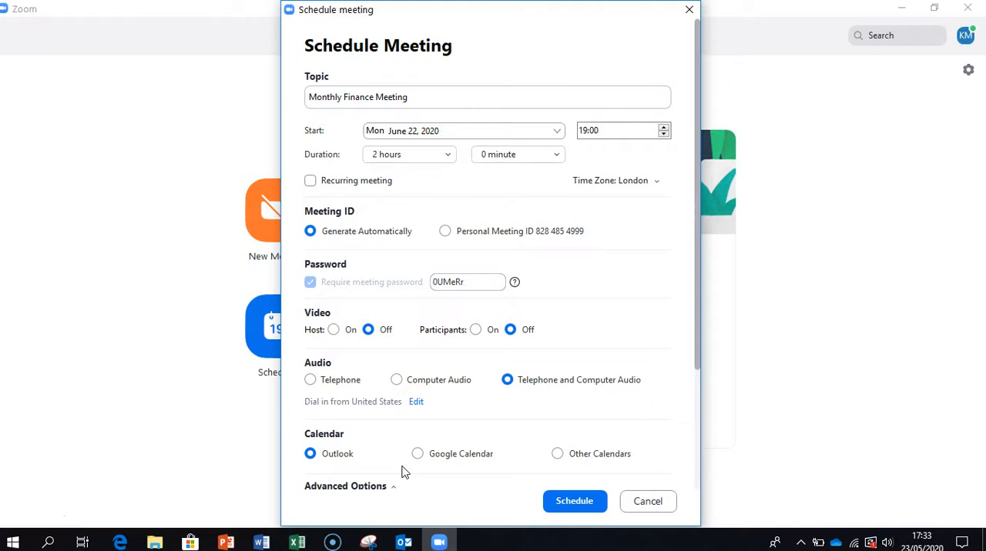
{"action": "scroll", "coordinate": [403, 471], "scroll_direction": "down", "scroll_amount": 3}
{"action": "scroll", "coordinate": [404, 472], "scroll_direction": "up", "scroll_amount": 3}
{"action": "left_click", "coordinate": [575, 502]}
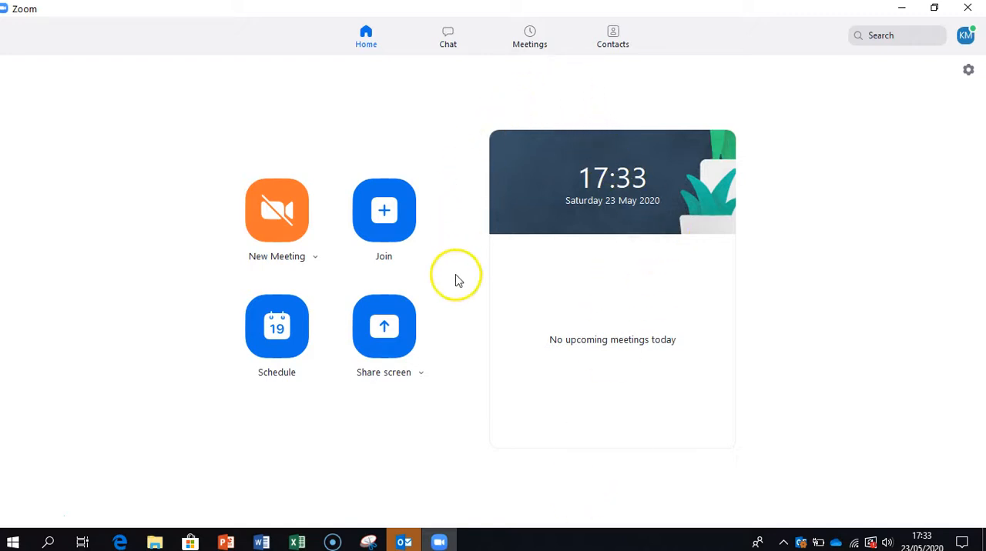
Step: Copy the invitation of the upcoming Monthly Finance Meeting and paste it into a new blank Word document
{"action": "left_click", "coordinate": [529, 37]}
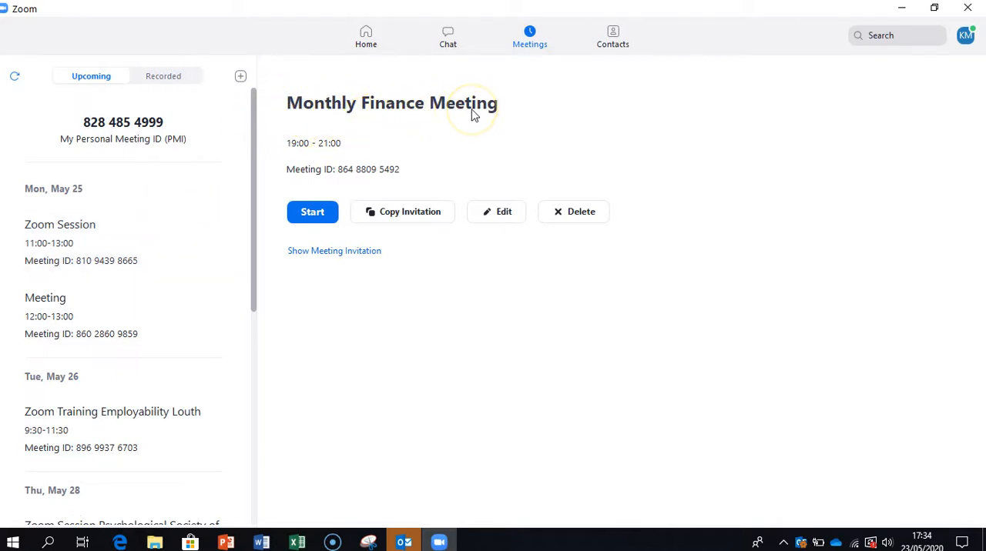
{"action": "left_click", "coordinate": [435, 220]}
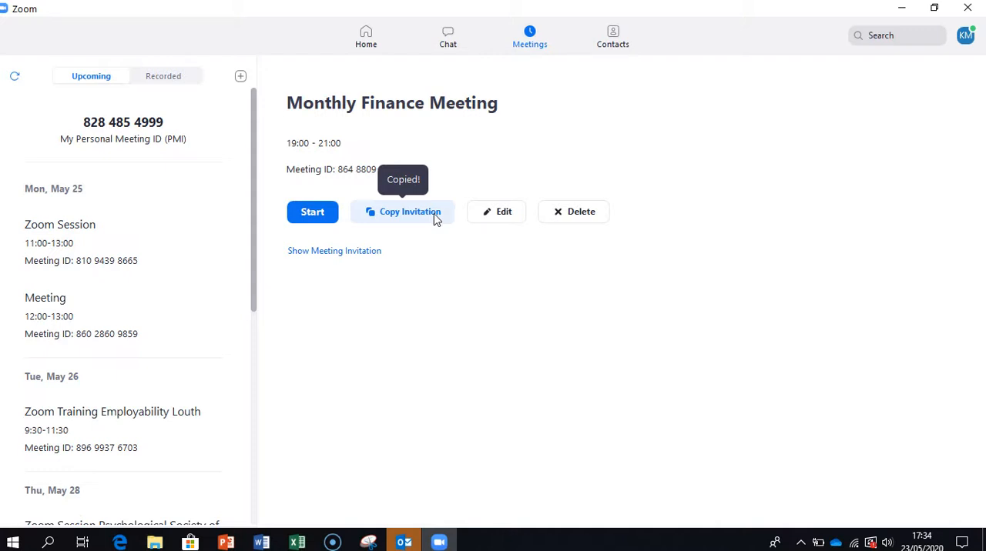
{"action": "left_click", "coordinate": [262, 543]}
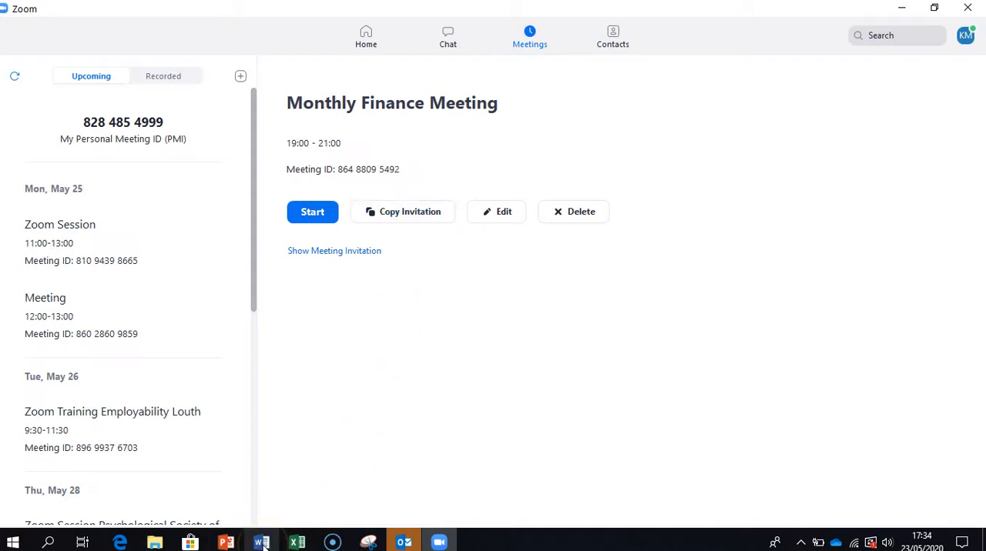
{"action": "left_click", "coordinate": [343, 300]}
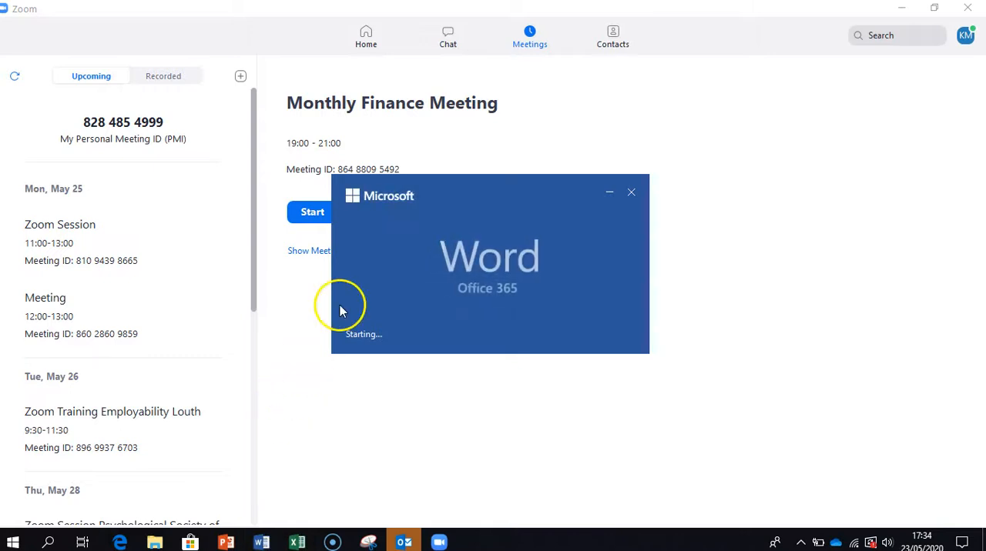
{"action": "left_click", "coordinate": [201, 143]}
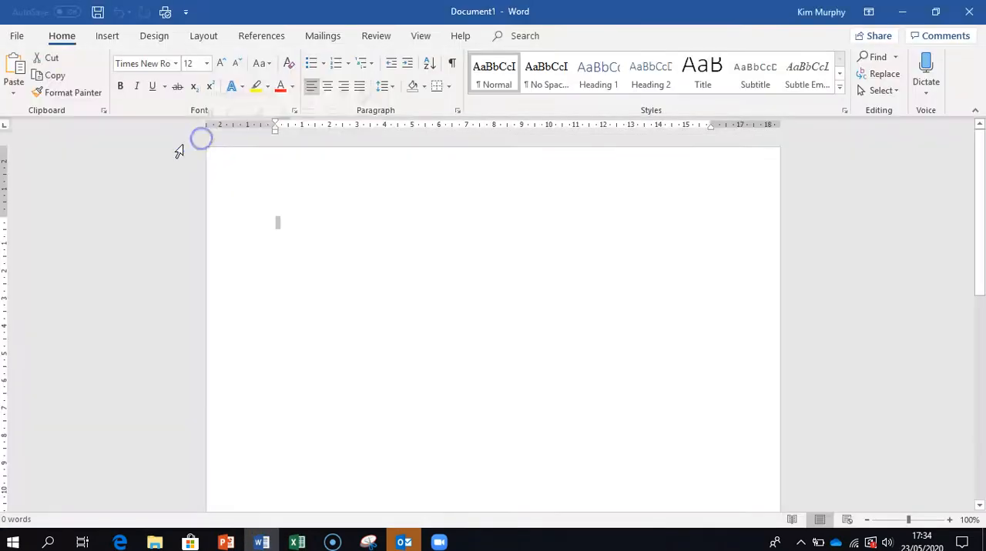
{"action": "left_click", "coordinate": [17, 65]}
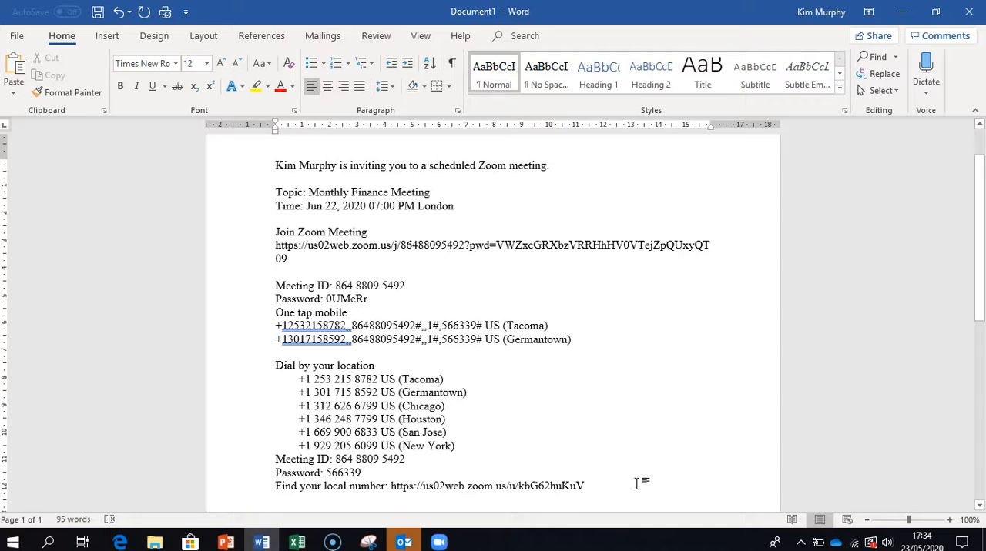
Step: Review the pasted invitation, highlight its join link, and return to the Zoom home screen
{"action": "scroll", "coordinate": [636, 484], "scroll_direction": "up", "scroll_amount": 2}
{"action": "scroll", "coordinate": [637, 484], "scroll_direction": "down", "scroll_amount": 2}
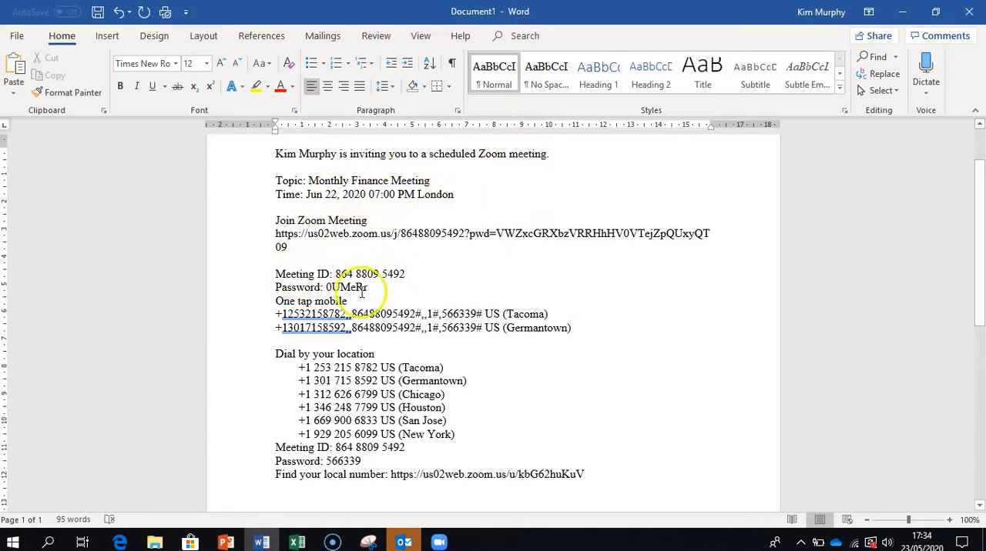
{"action": "left_click_drag", "start_coordinate": [275, 233], "coordinate": [330, 243]}
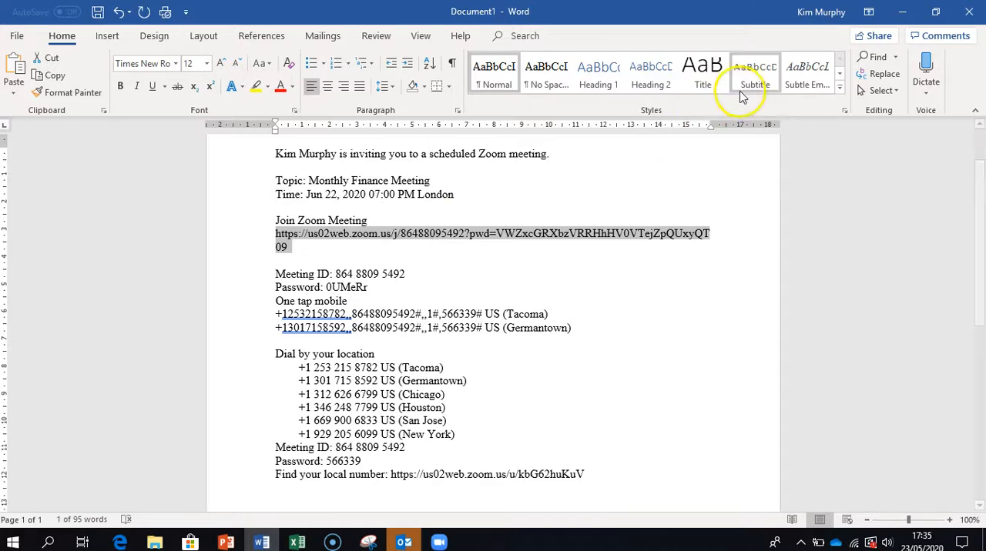
{"action": "left_click", "coordinate": [904, 11]}
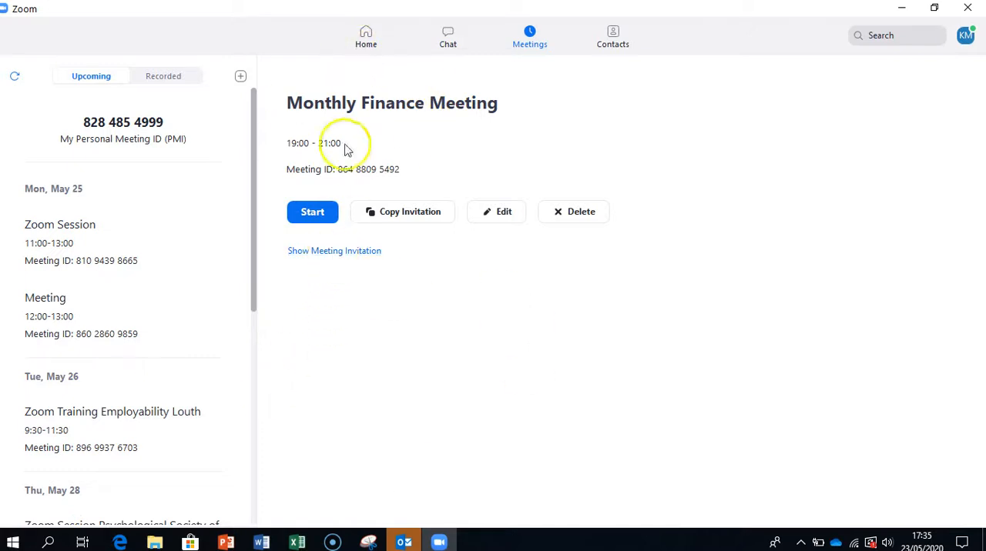
{"action": "left_click", "coordinate": [366, 37]}
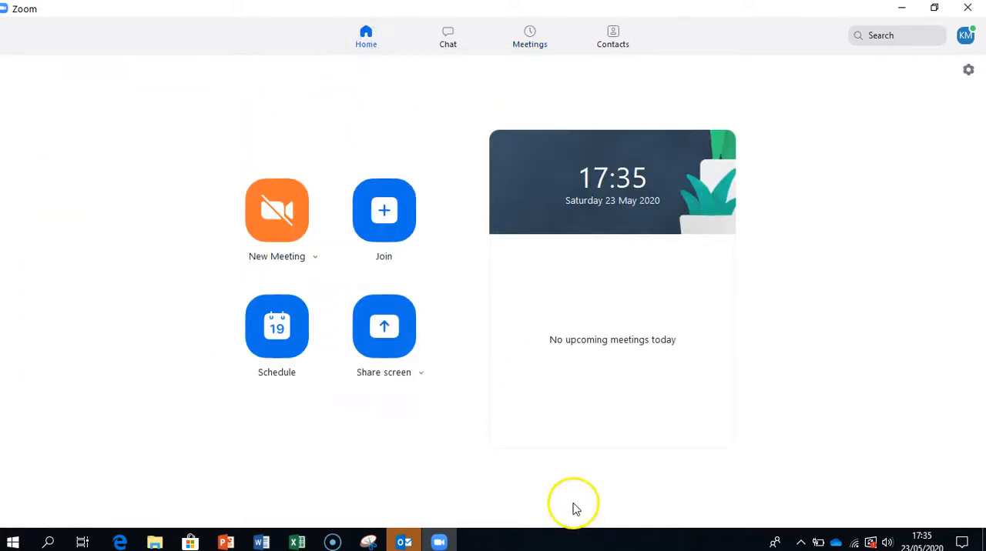